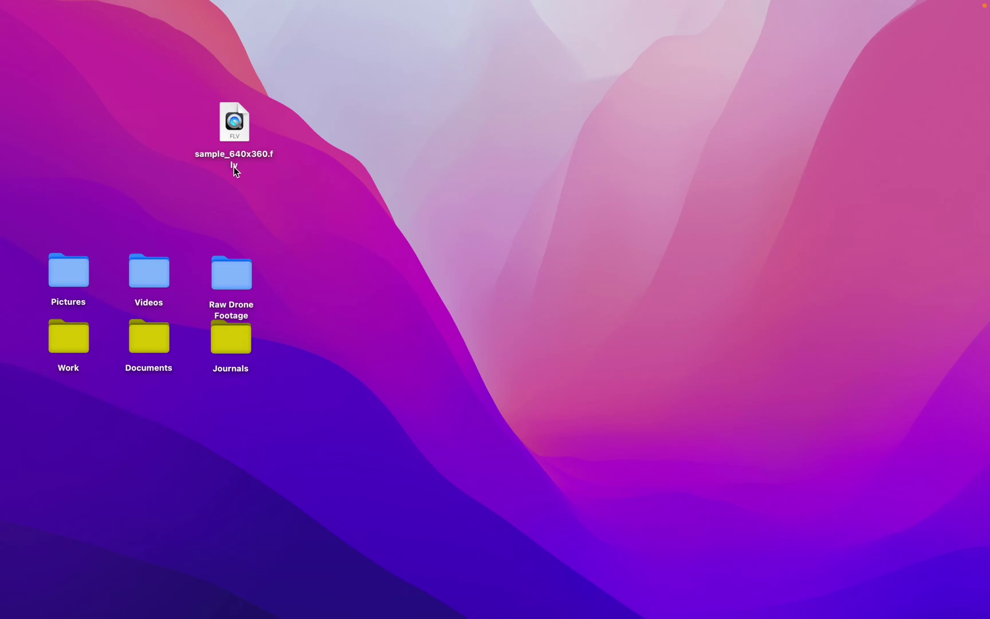
- Confirm QuickTime can't open the FLV sample, then launch WALTR PRO from Spotlight
{"action": "double_click", "coordinate": [240, 124]}
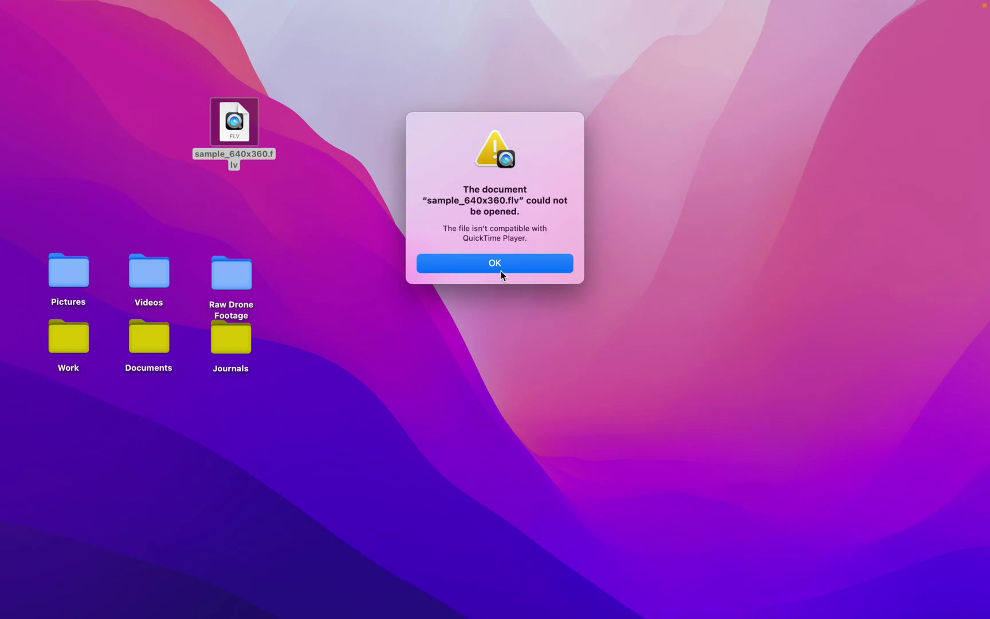
{"action": "left_click", "coordinate": [501, 266]}
{"action": "key", "text": "super+space"}
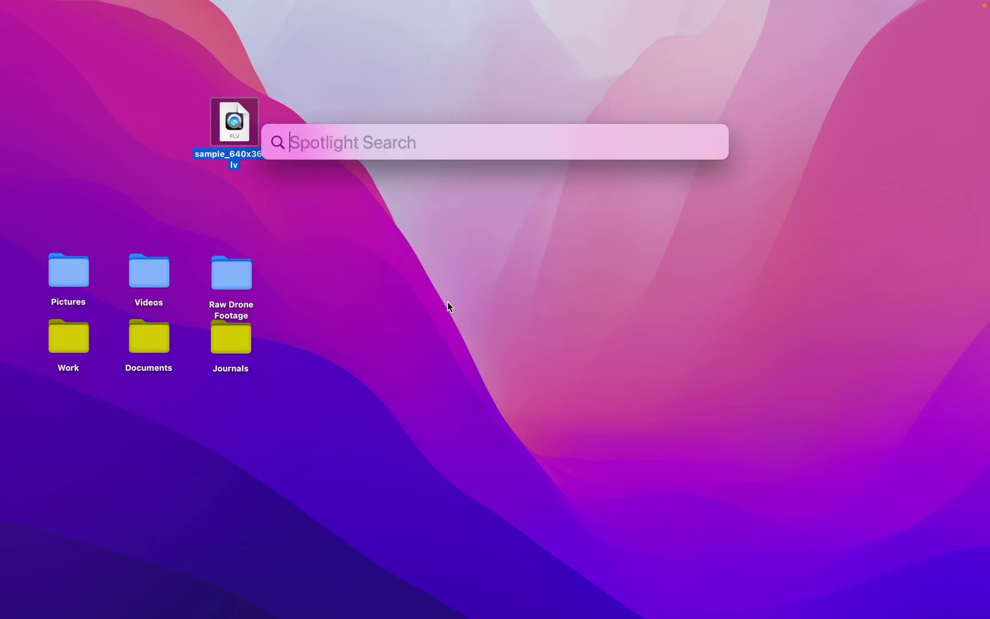
{"action": "type", "text": "waltr"}
{"action": "key", "text": "Return"}
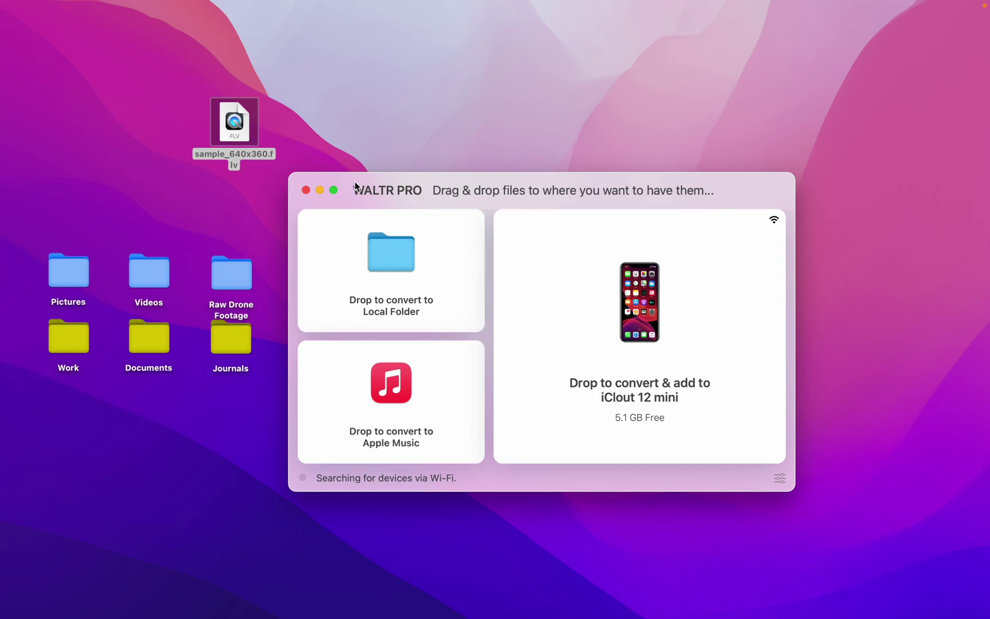
- Drop the FLV onto 'Drop to convert to Local Folder' and recheck the original still fails
{"action": "mouse_move", "coordinate": [234, 122]}
{"action": "left_mouse_down"}
{"action": "mouse_move", "coordinate": [432, 174]}
{"action": "mouse_move", "coordinate": [418, 302]}
{"action": "left_mouse_up"}
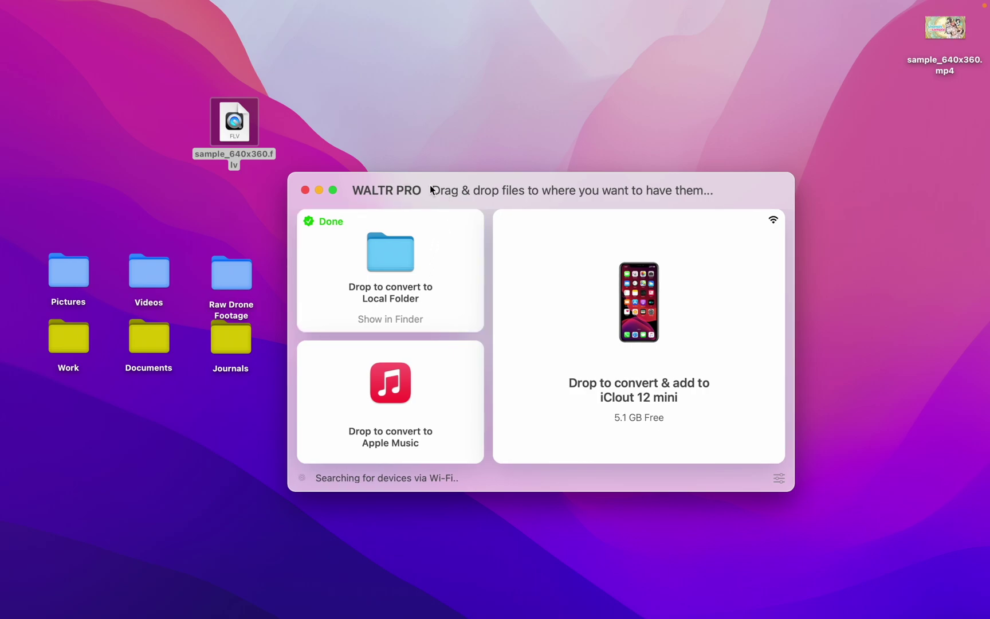
{"action": "left_click", "coordinate": [345, 126]}
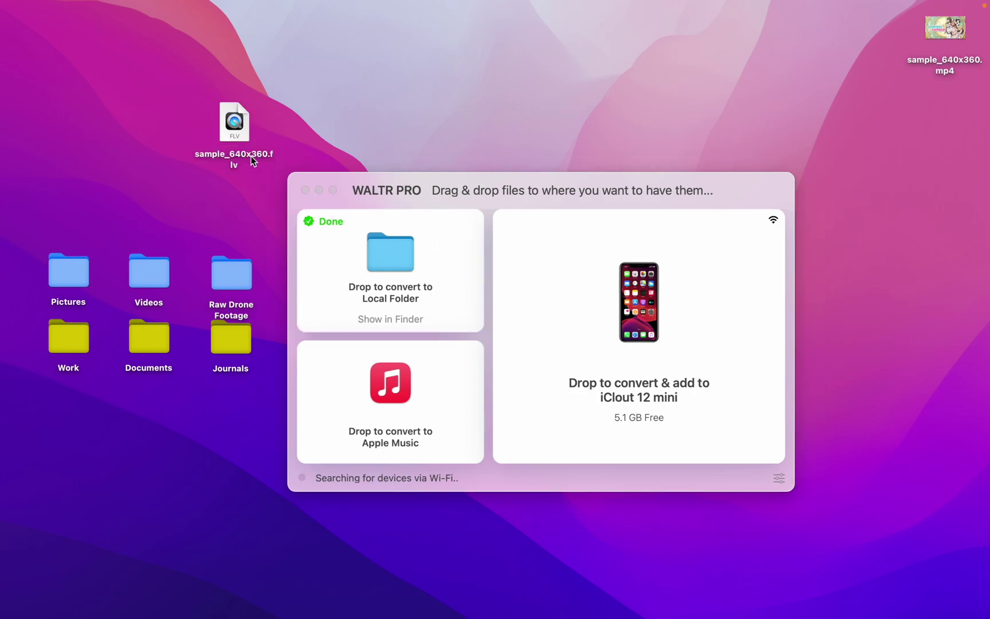
{"action": "double_click", "coordinate": [231, 134]}
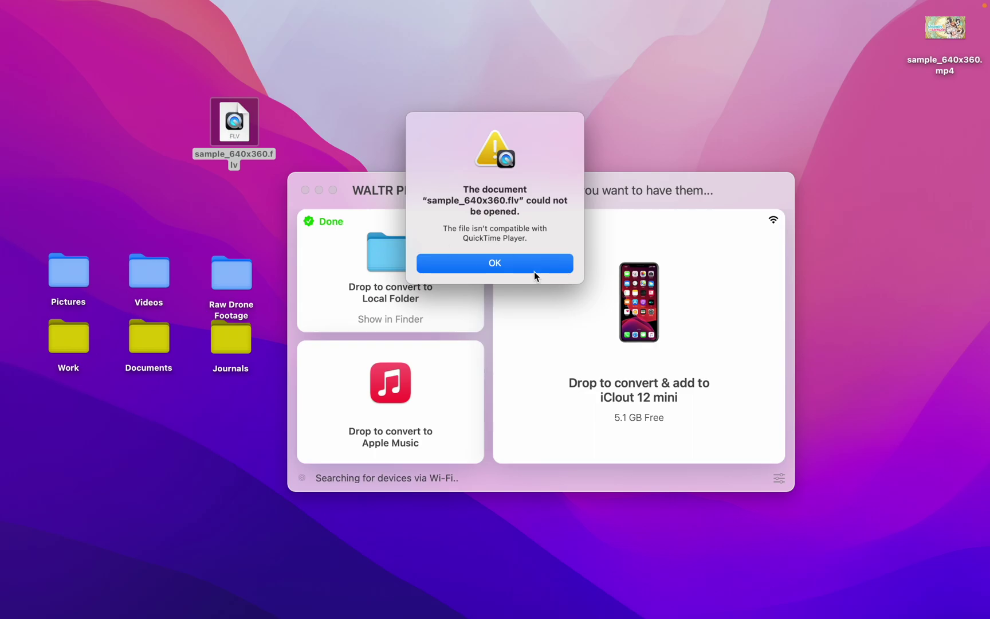
{"action": "left_click", "coordinate": [499, 264]}
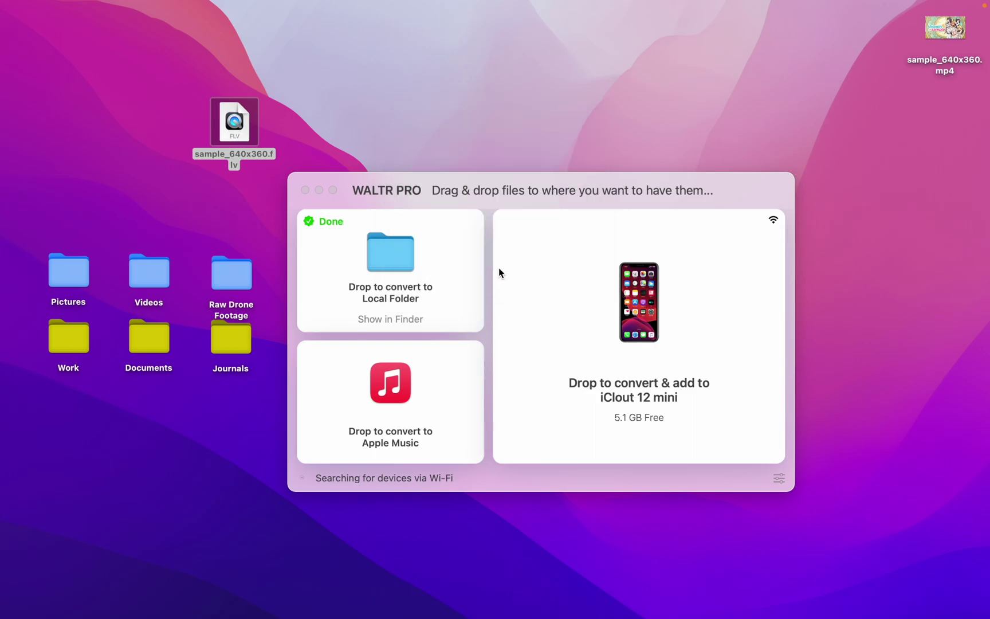
- Play and pause the converted MP4 in QuickTime, then close the player
{"action": "left_click", "coordinate": [962, 33]}
{"action": "key", "text": "space"}
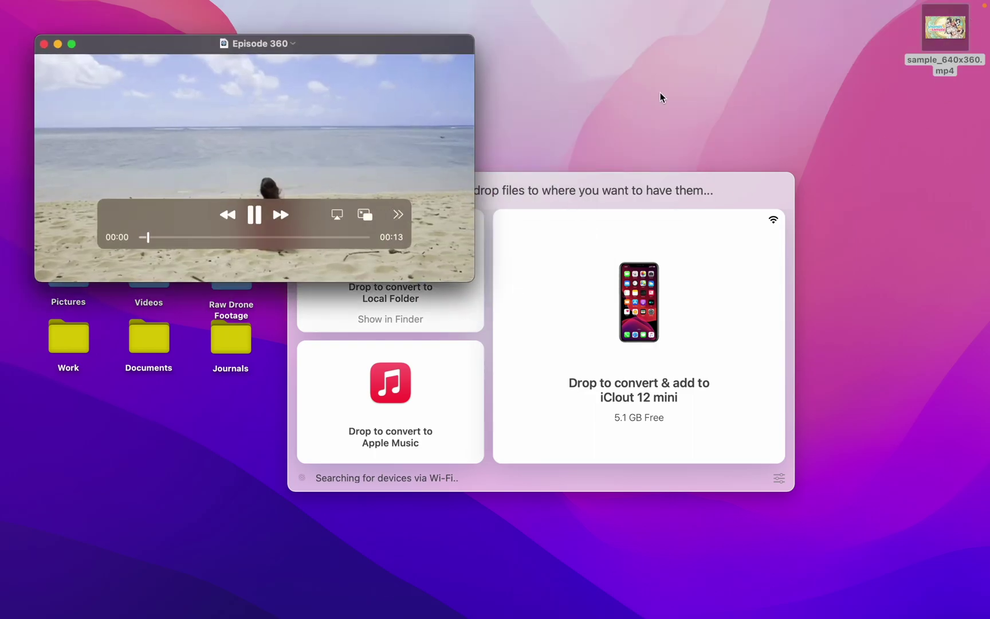
{"action": "key", "text": "space"}
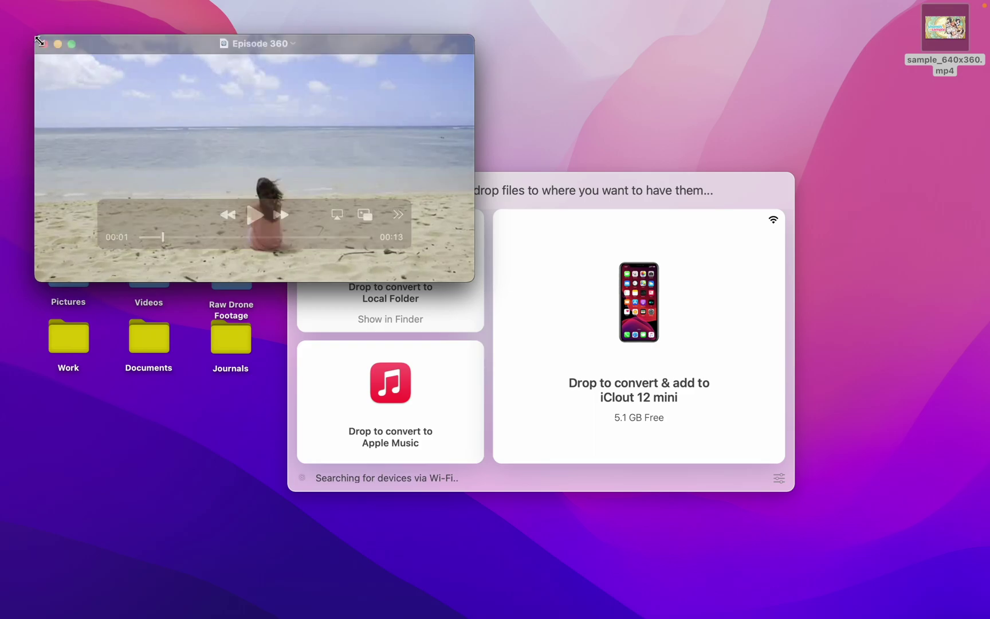
{"action": "left_click", "coordinate": [43, 45]}
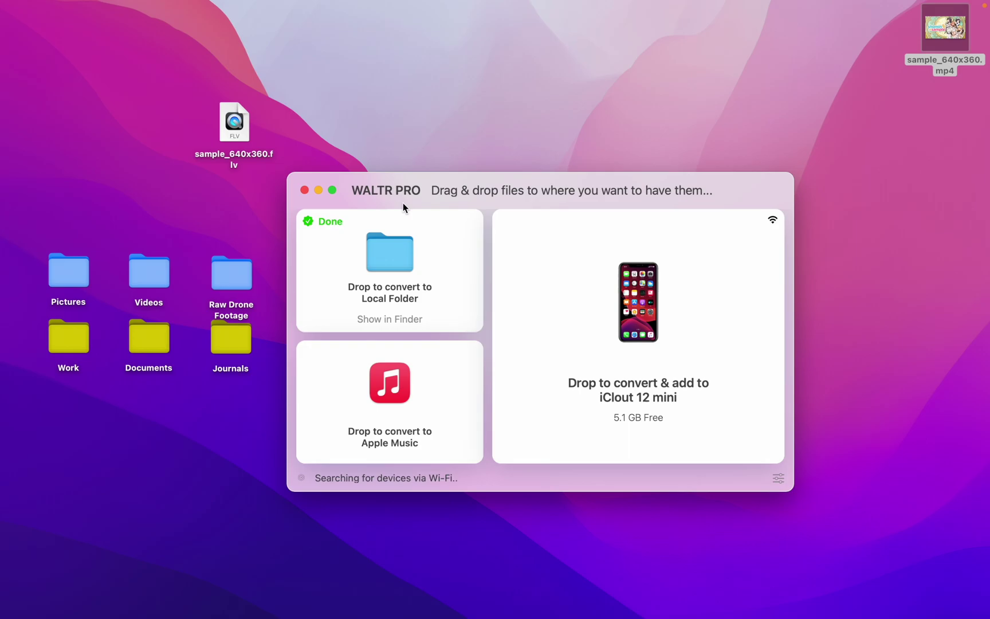
{"action": "mouse_move", "coordinate": [4, 309]}
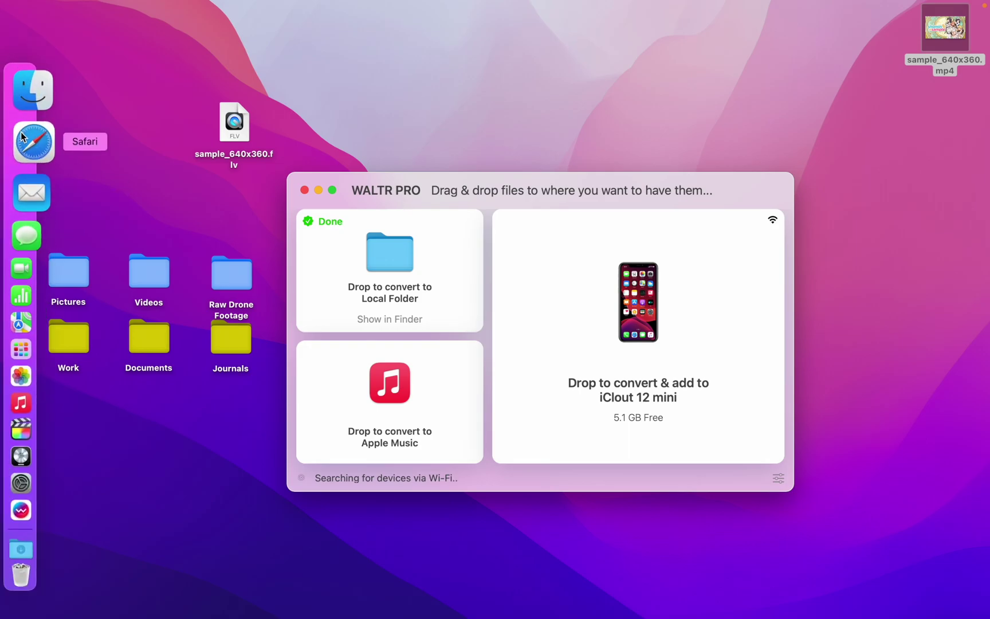
- In Safari, choose WALTR PRO from the softorino.com PRODUCTS dropdown
{"action": "left_click", "coordinate": [22, 137]}
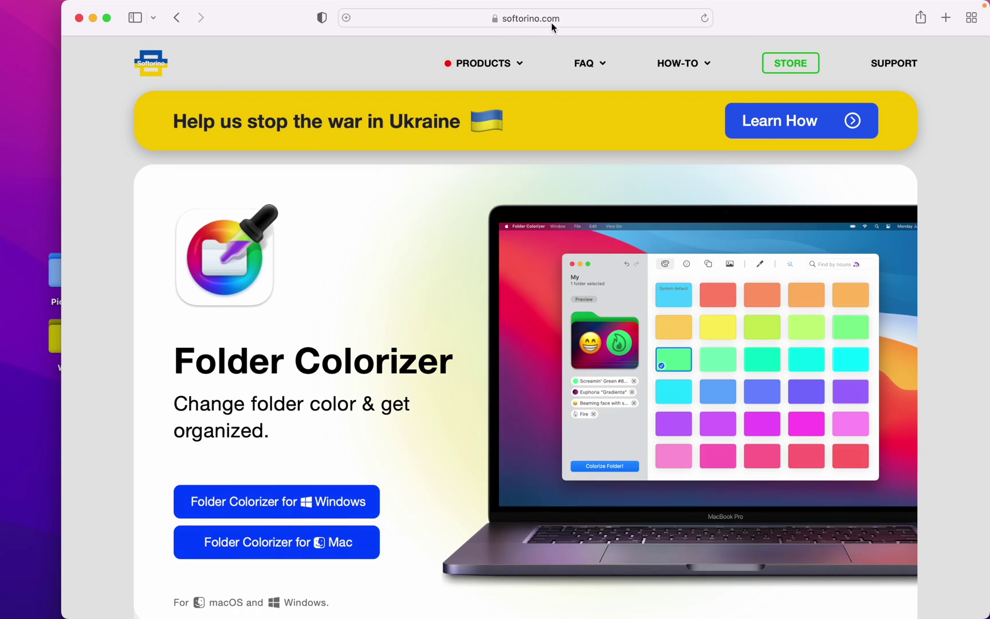
{"action": "left_click", "coordinate": [491, 68]}
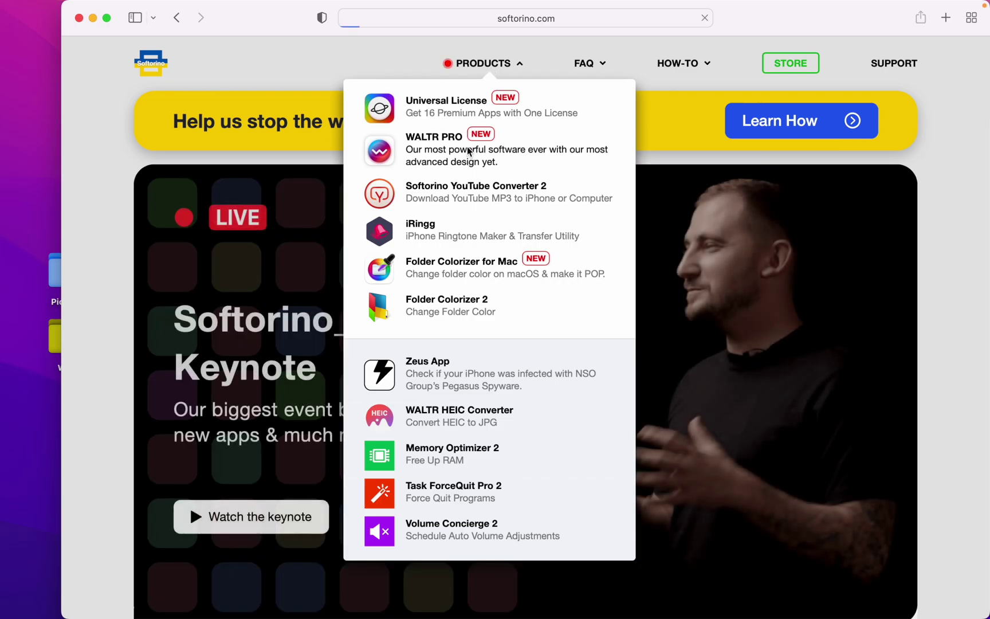
{"action": "left_click", "coordinate": [468, 150]}
{"action": "scroll", "coordinate": [666, 421], "scroll_direction": "down", "scroll_amount": 3}
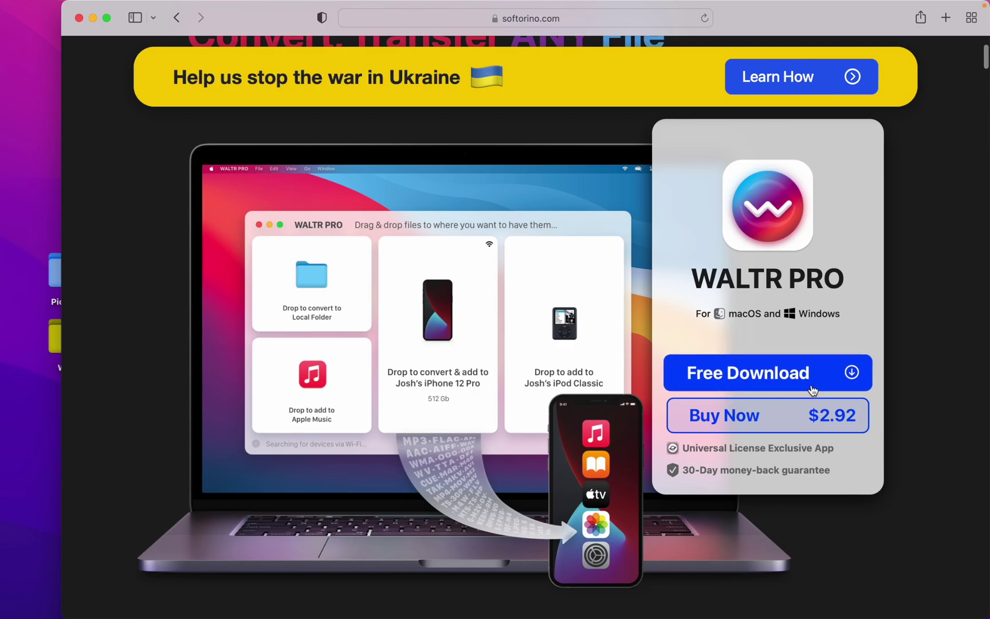
{"action": "scroll", "coordinate": [766, 419], "scroll_direction": "up", "scroll_amount": 3}
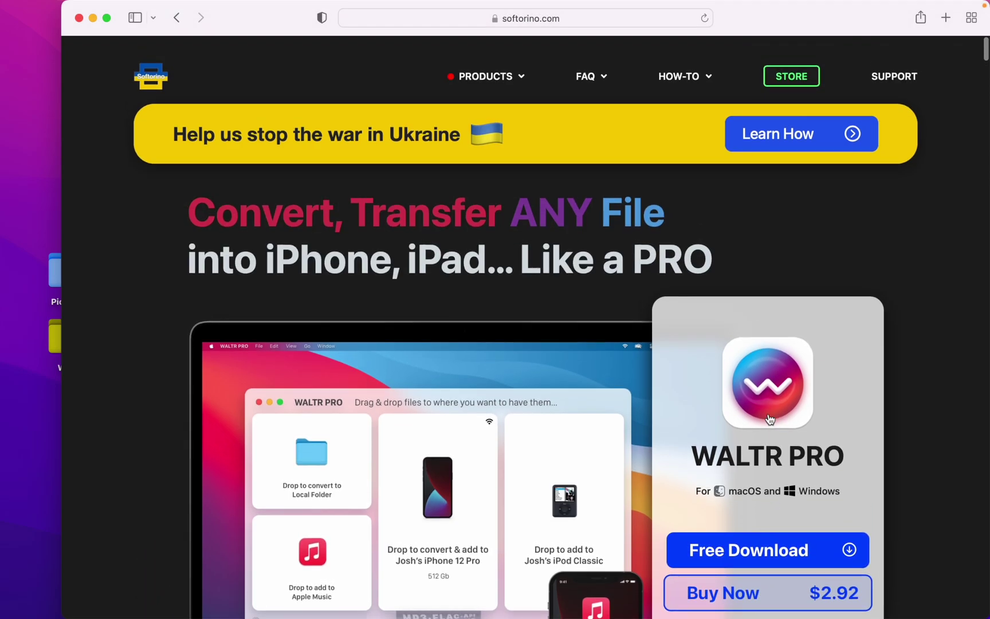
{"action": "mouse_move", "coordinate": [487, 64]}
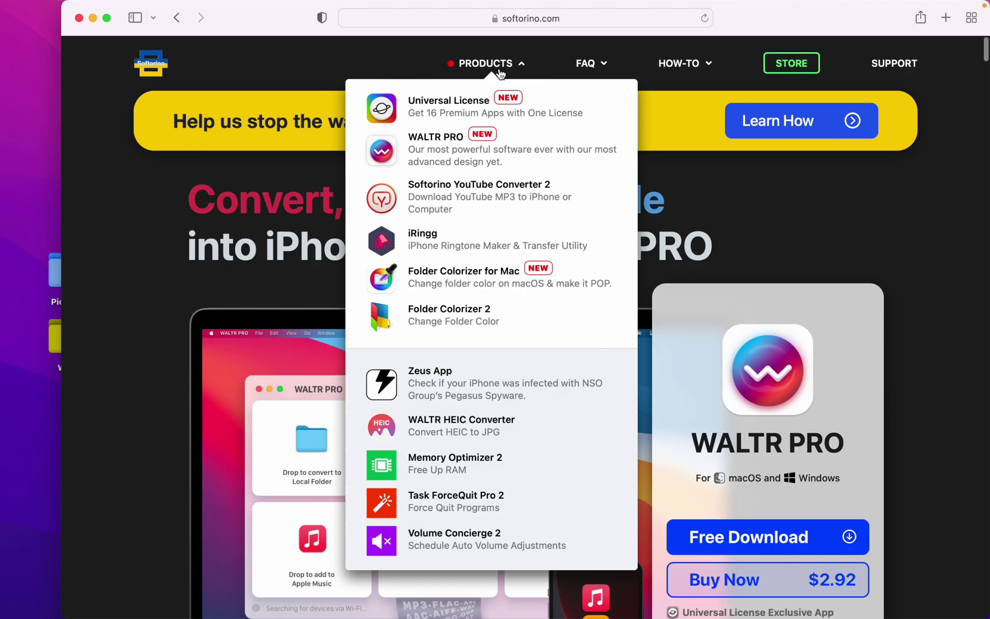
- Go to the Universal License page, briefly revealing the desktop with F11 and returning
{"action": "left_click", "coordinate": [483, 106]}
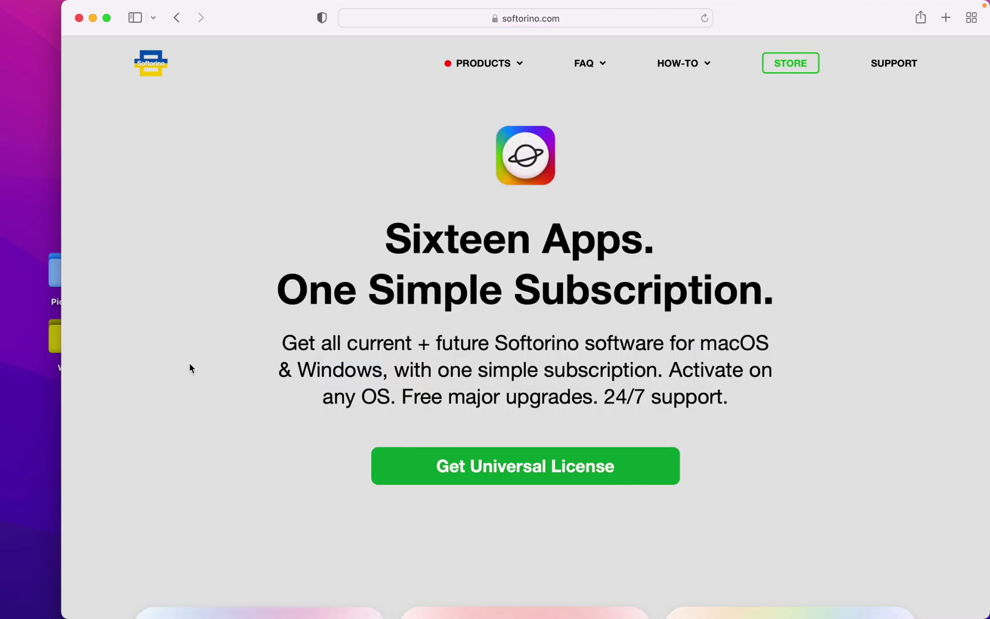
{"action": "scroll", "coordinate": [190, 368], "scroll_direction": "down", "scroll_amount": 5}
{"action": "scroll", "coordinate": [189, 368], "scroll_direction": "down", "scroll_amount": 5}
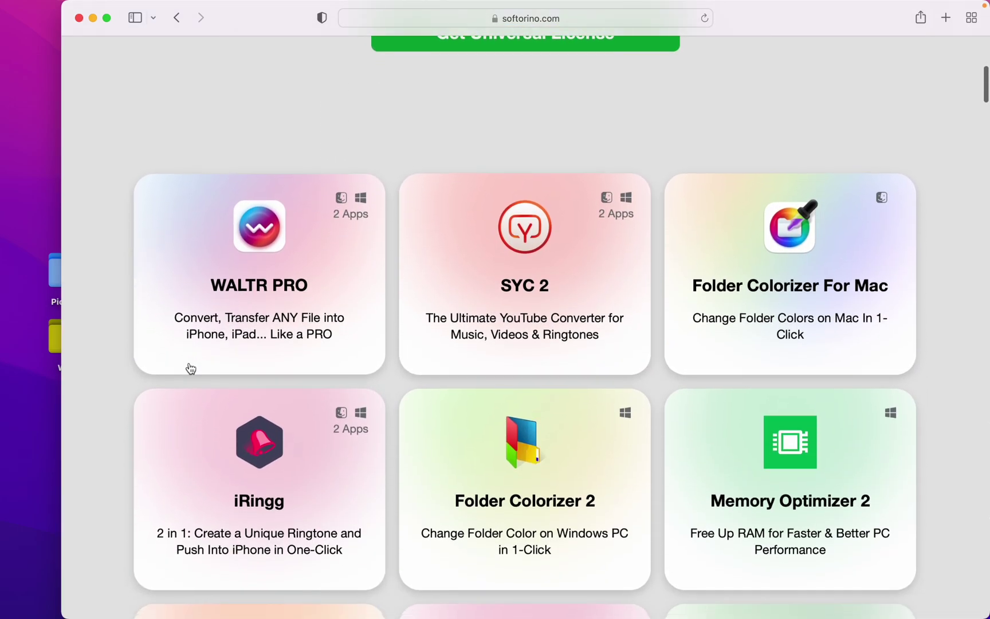
{"action": "scroll", "coordinate": [190, 368], "scroll_direction": "down", "scroll_amount": 1}
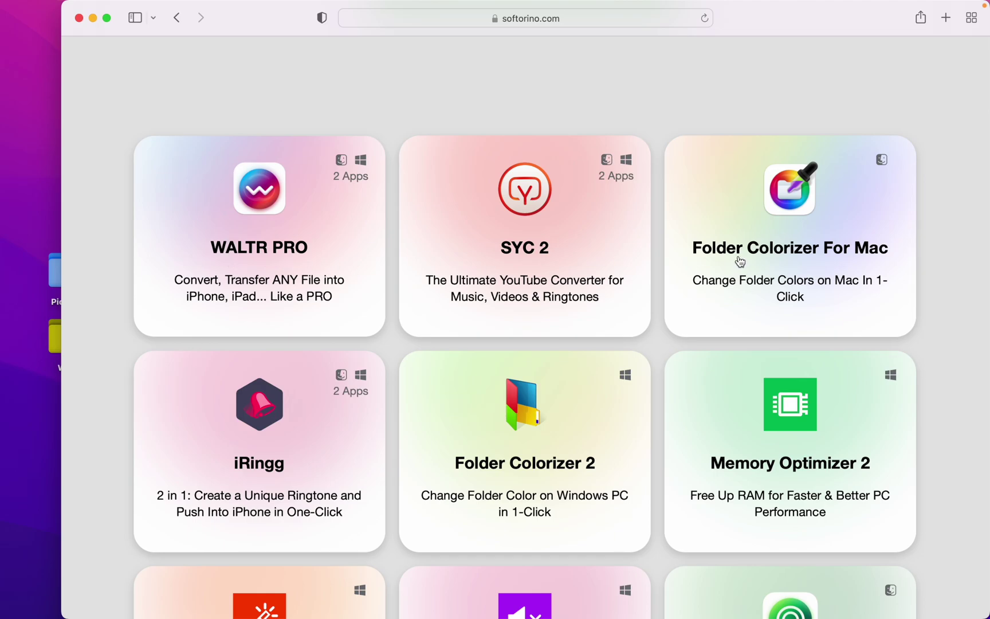
{"action": "key", "text": "F11"}
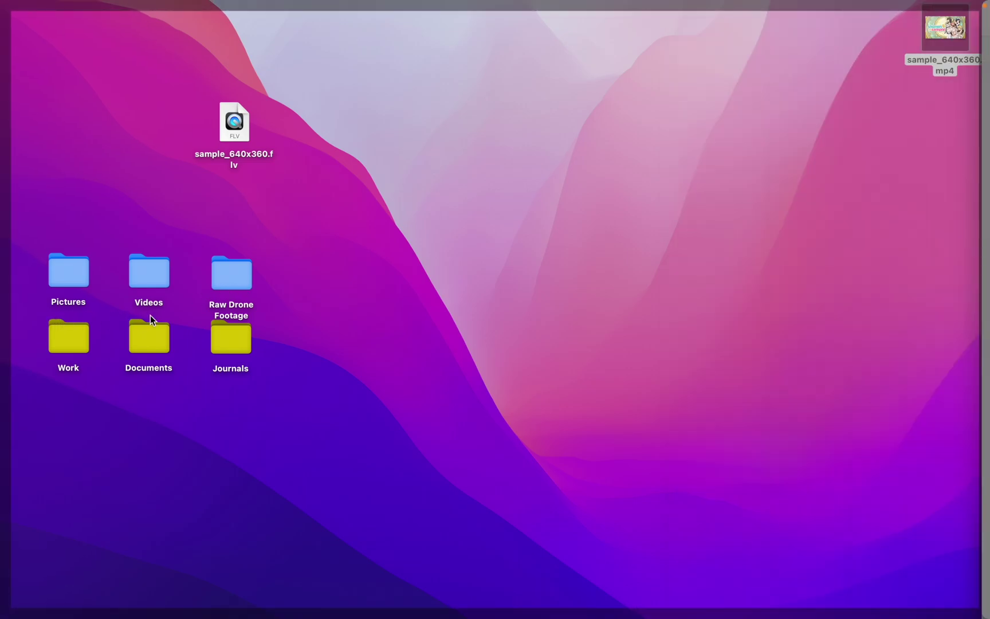
{"action": "key", "text": "F11"}
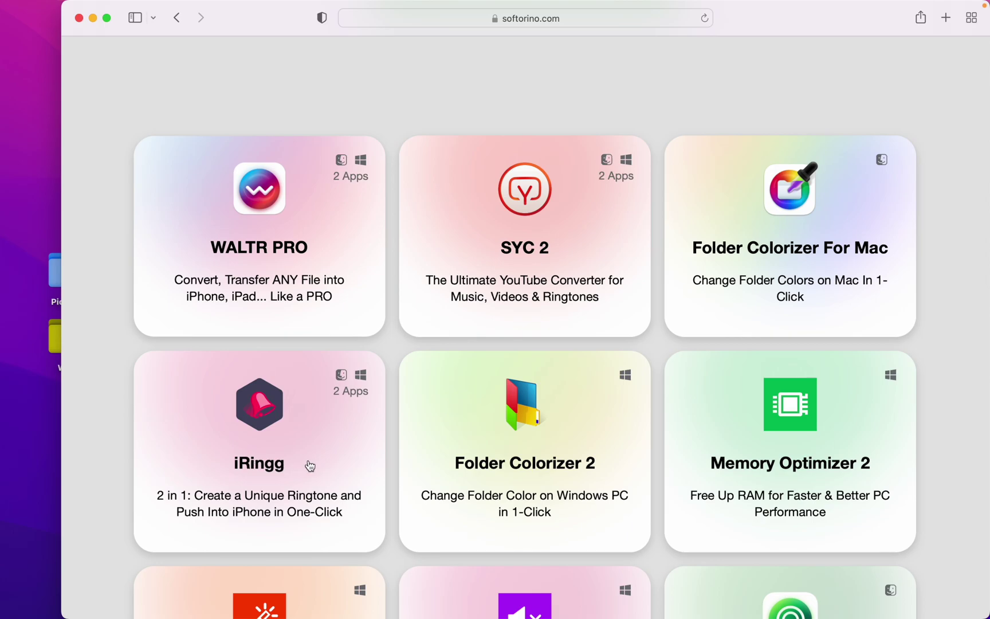
{"action": "scroll", "coordinate": [459, 513], "scroll_direction": "down", "scroll_amount": 3}
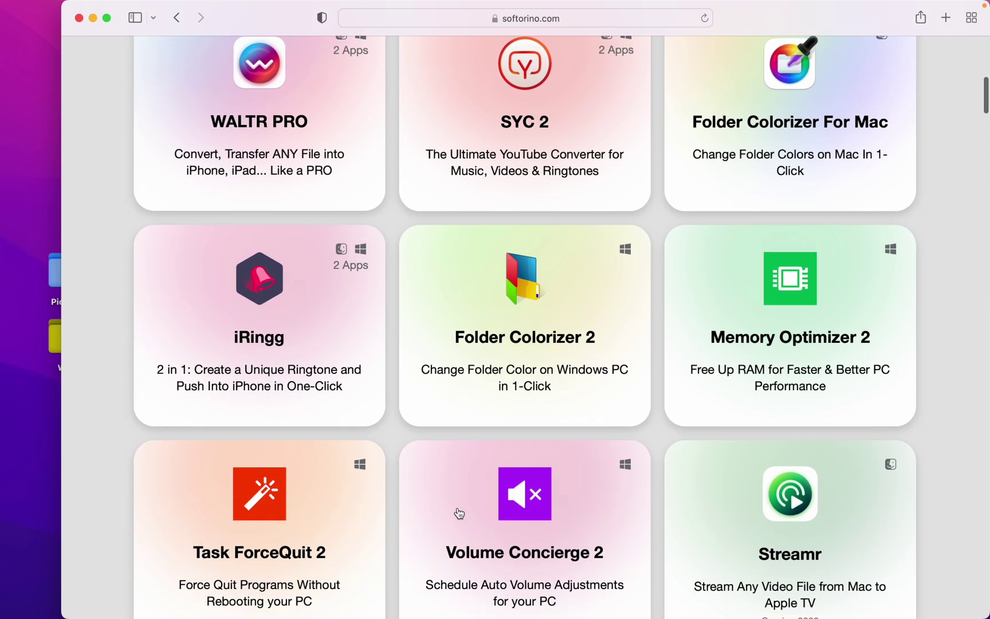
{"action": "scroll", "coordinate": [459, 513], "scroll_direction": "down", "scroll_amount": 3}
{"action": "scroll", "coordinate": [459, 513], "scroll_direction": "down", "scroll_amount": 4}
{"action": "scroll", "coordinate": [459, 513], "scroll_direction": "down", "scroll_amount": 1}
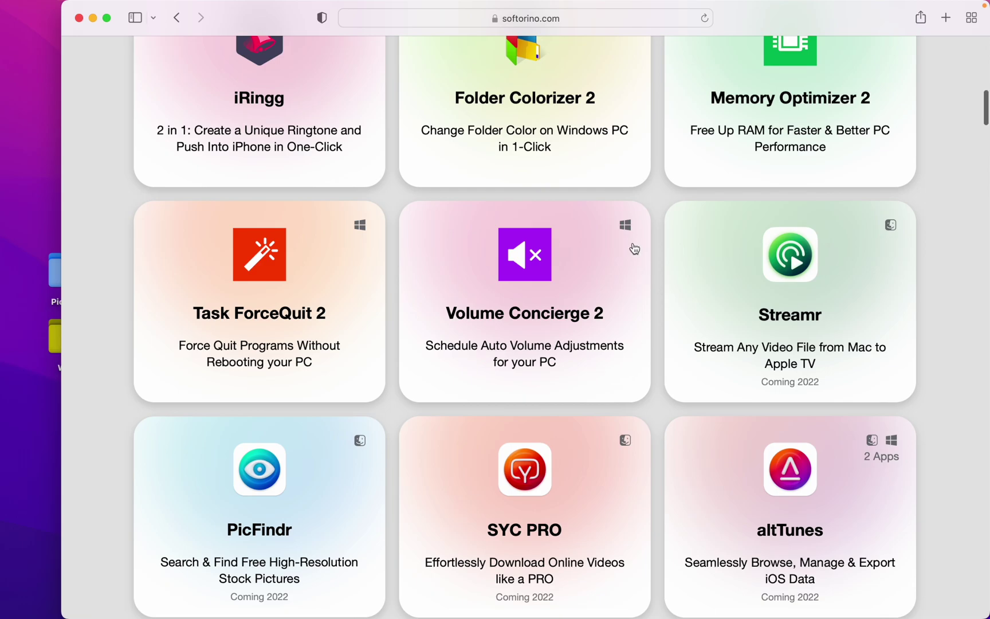
{"action": "scroll", "coordinate": [635, 248], "scroll_direction": "up", "scroll_amount": 10}
- Return to the Softorino home page and click Learn How on the Ukraine banner
{"action": "left_click", "coordinate": [161, 60]}
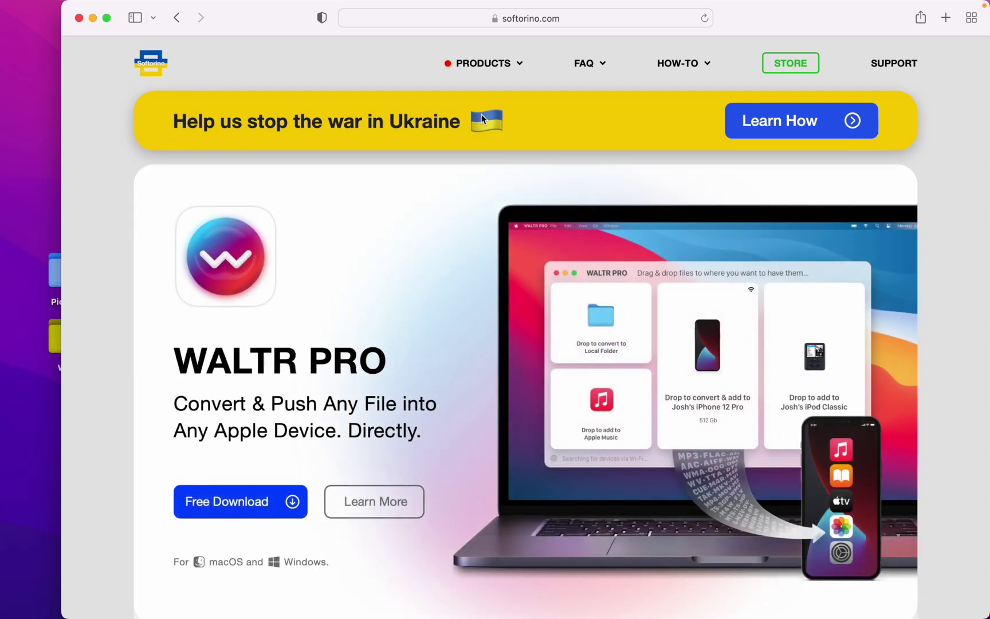
{"action": "left_click", "coordinate": [784, 121]}
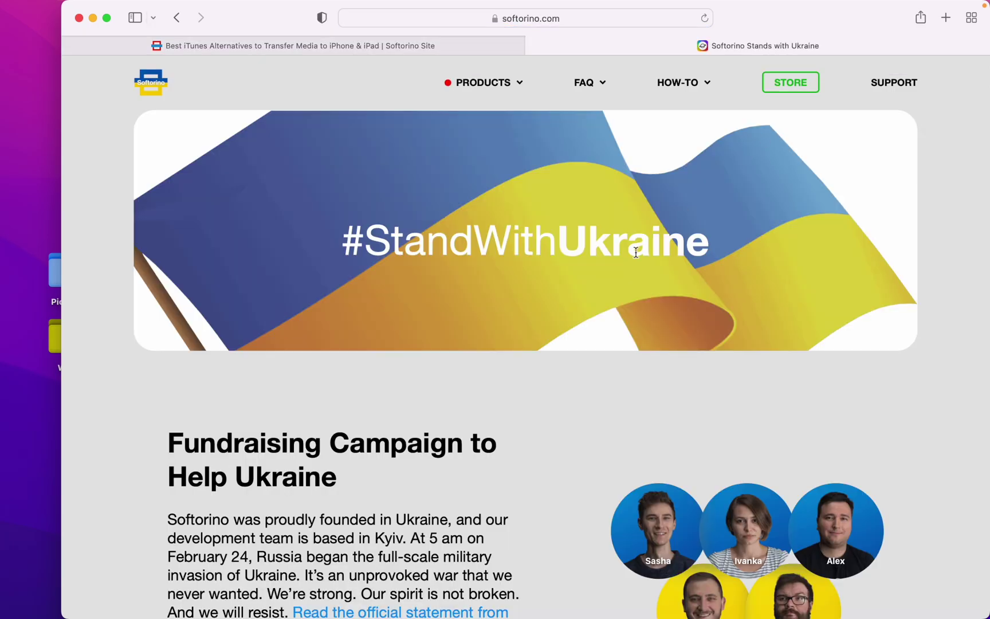
{"action": "scroll", "coordinate": [549, 371], "scroll_direction": "down", "scroll_amount": 1}
{"action": "scroll", "coordinate": [549, 370], "scroll_direction": "down", "scroll_amount": 3}
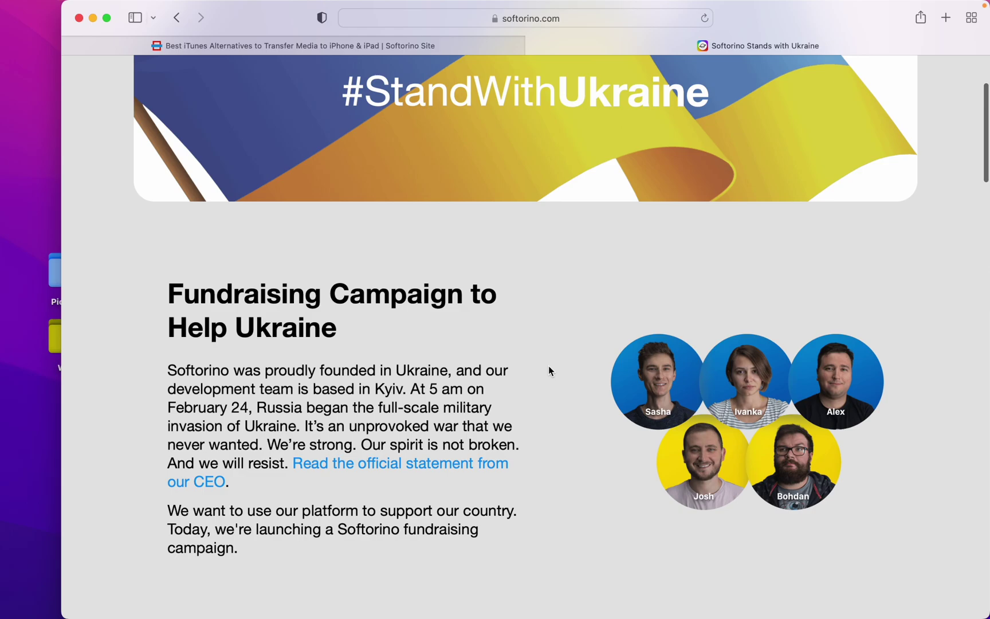